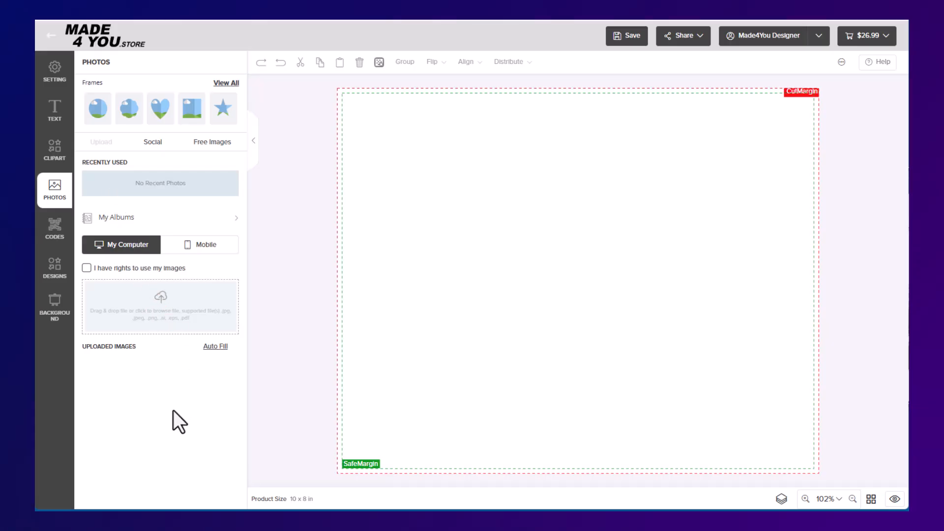
Create a new photo album named "Family Photos" in My Albums
click(118, 219)
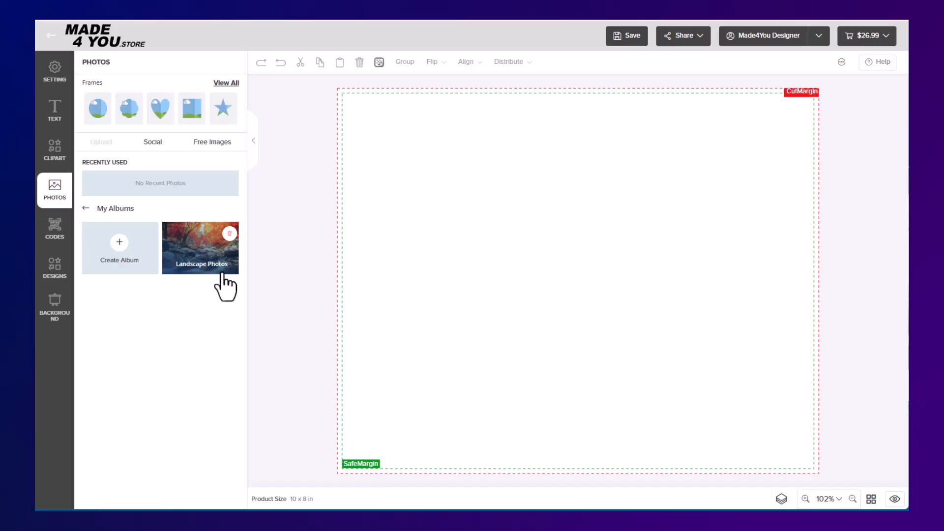
click(117, 243)
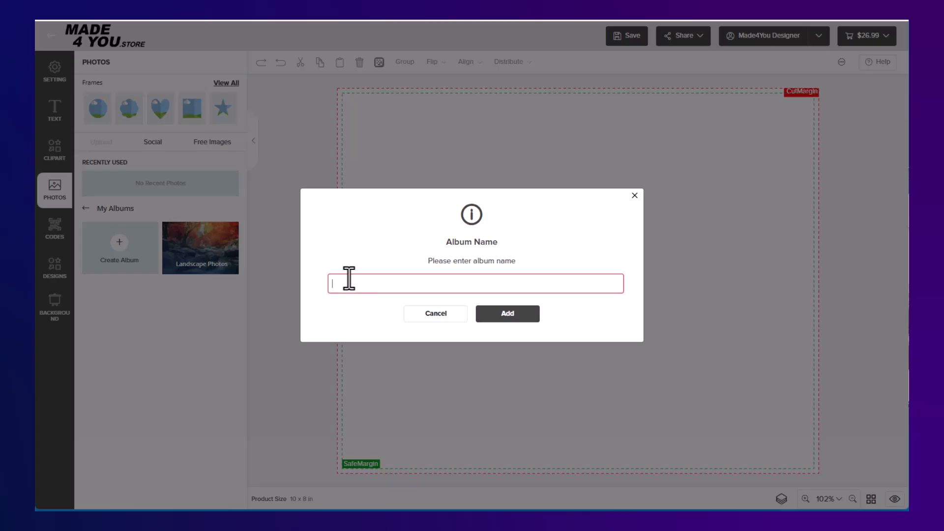
text(Famil)
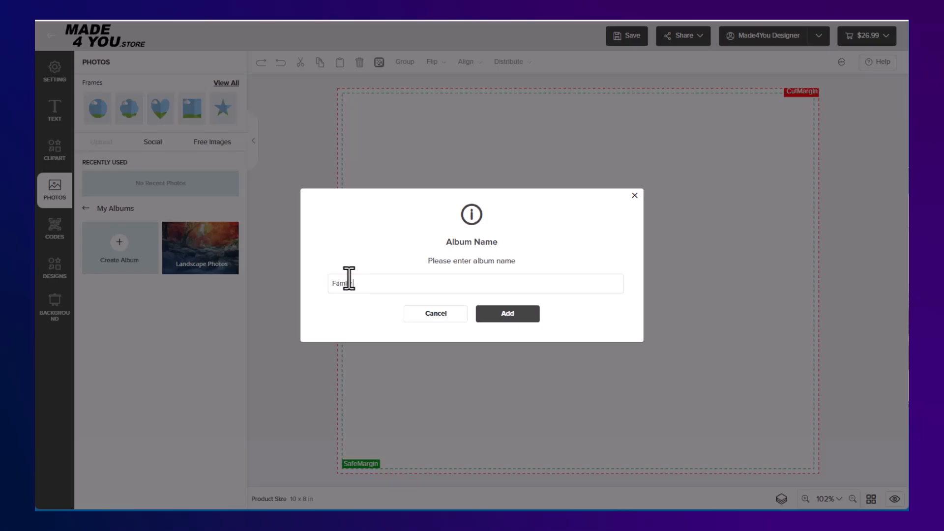
text(y Photos)
click(511, 315)
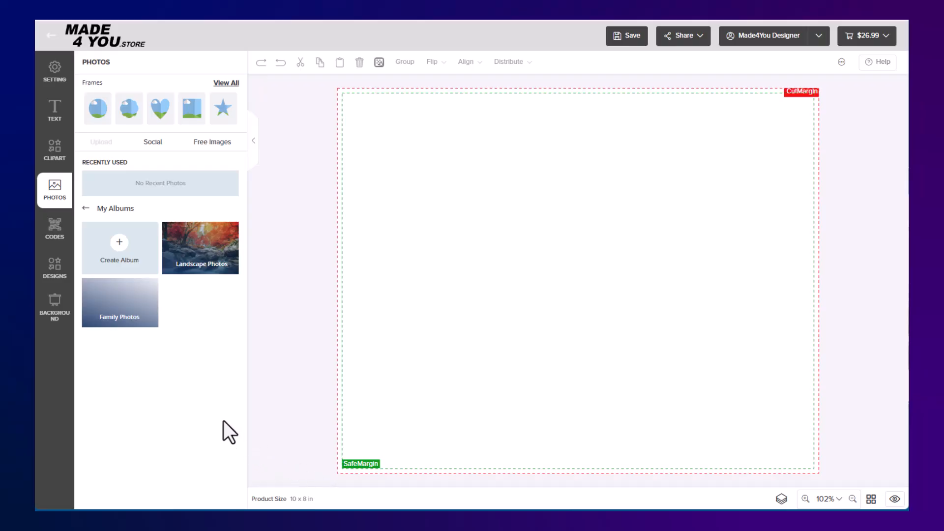
Examine the contents of the Landscape Photos album and return to the computer upload options
click(201, 255)
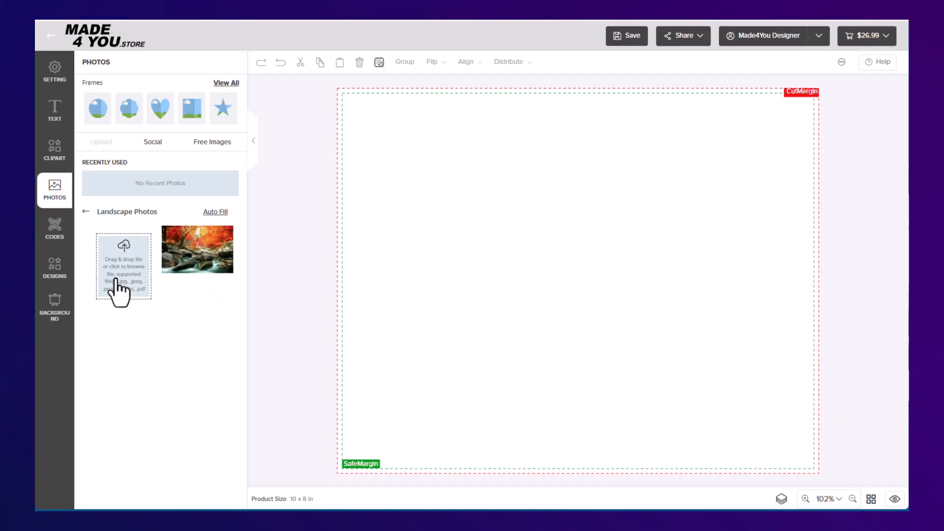
click(86, 212)
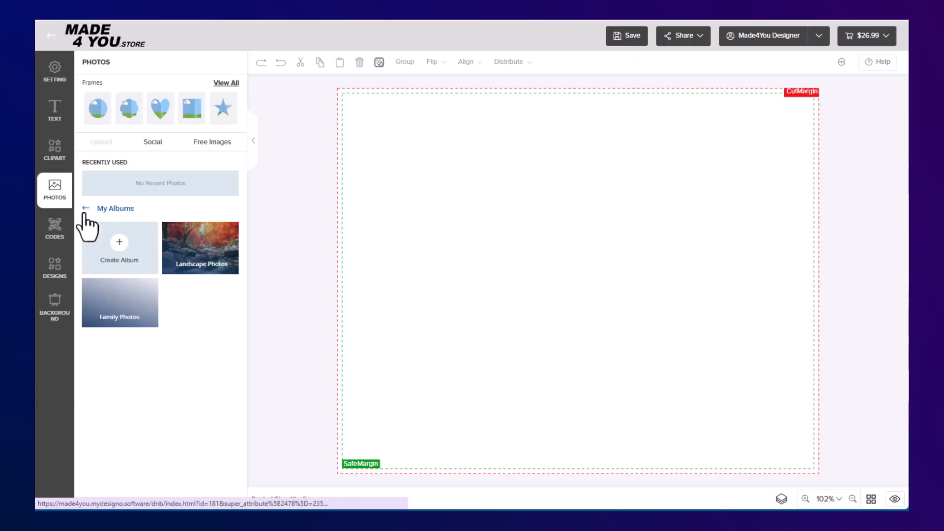
click(85, 210)
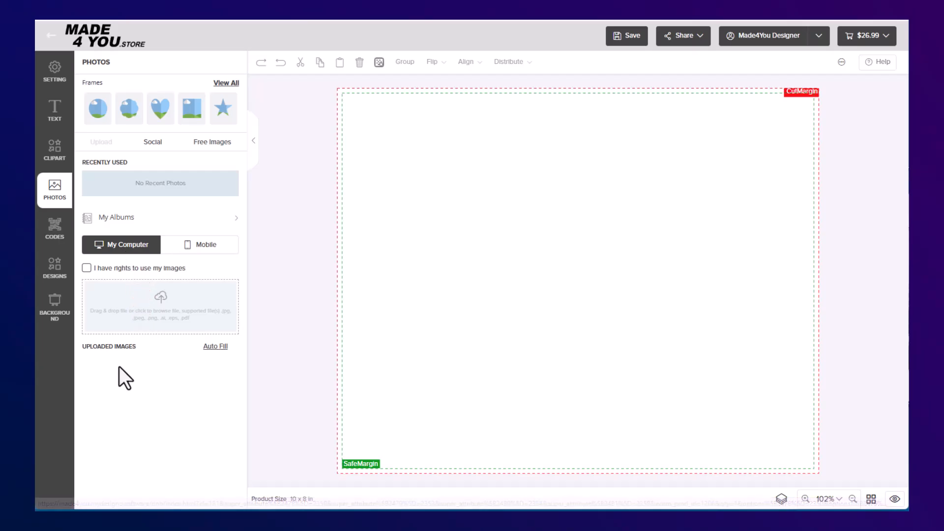
Confirm the rights to use the images and upload AdobeStock_136350058.jpeg from the computer
click(86, 269)
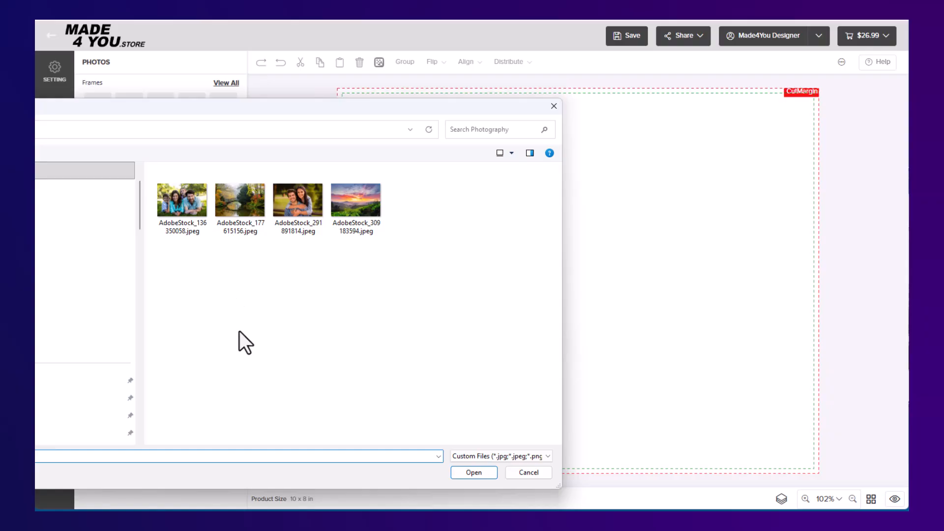
click(182, 203)
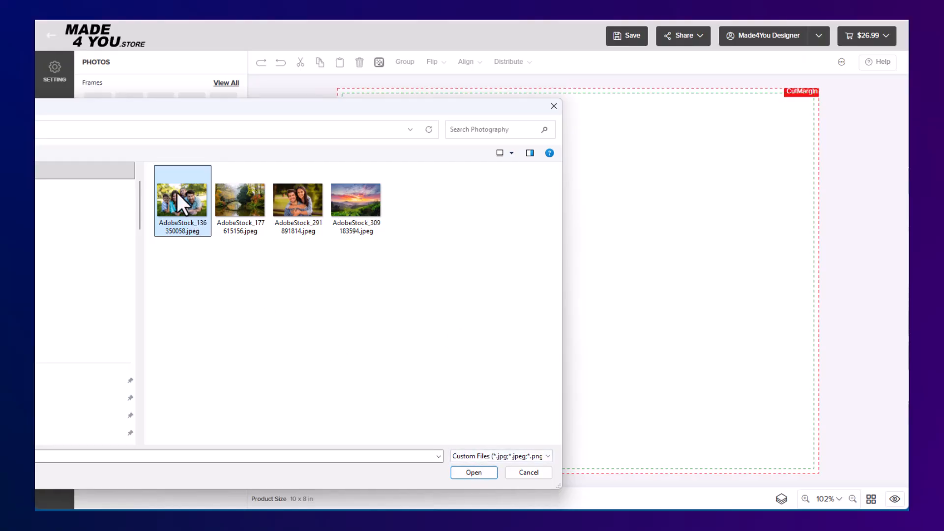
click(481, 475)
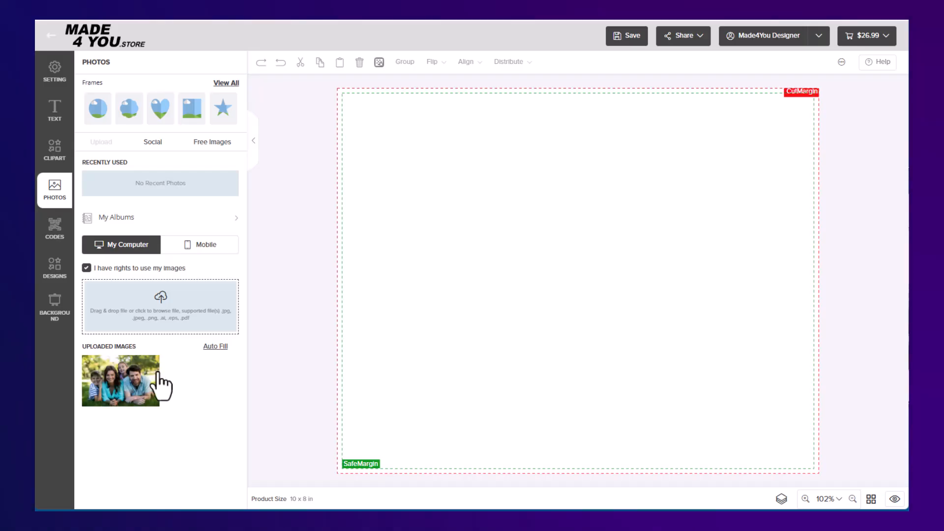
Move the uploaded family picture to the Family Photos album
mouse_move(143, 376)
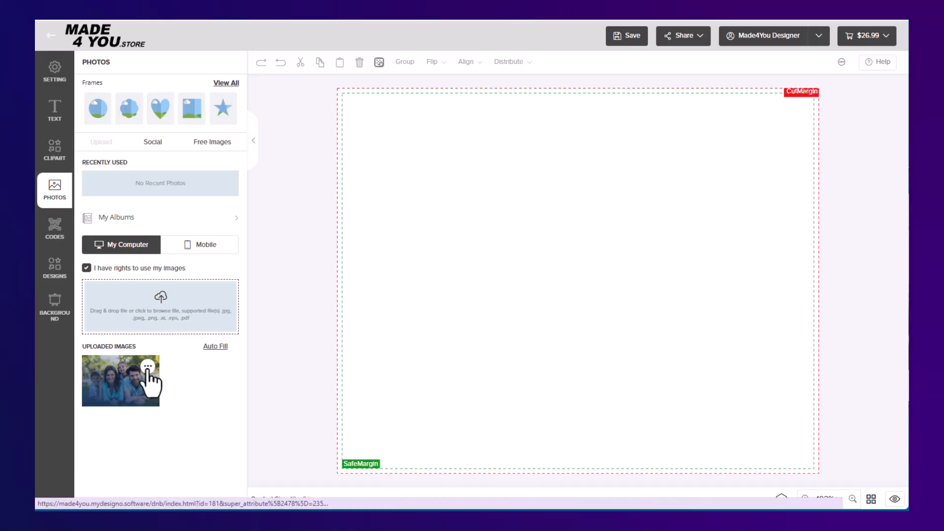
click(148, 367)
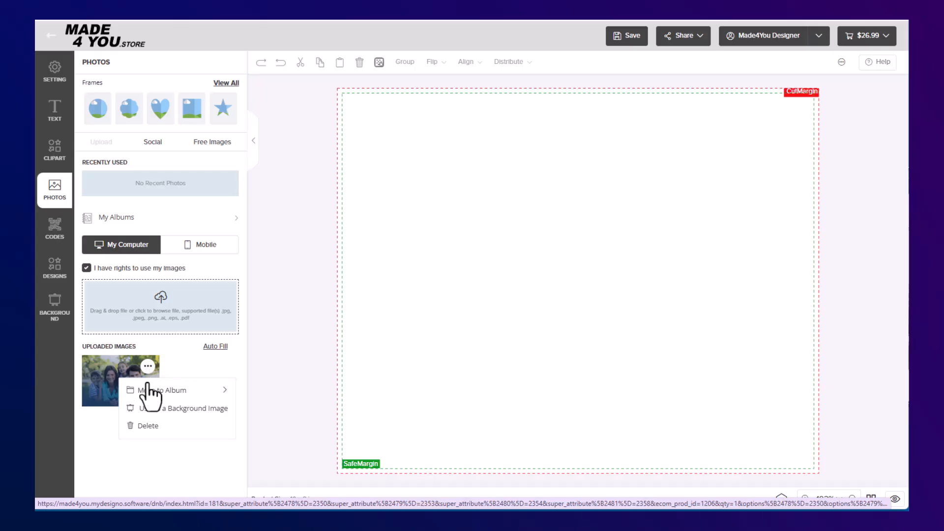
click(150, 391)
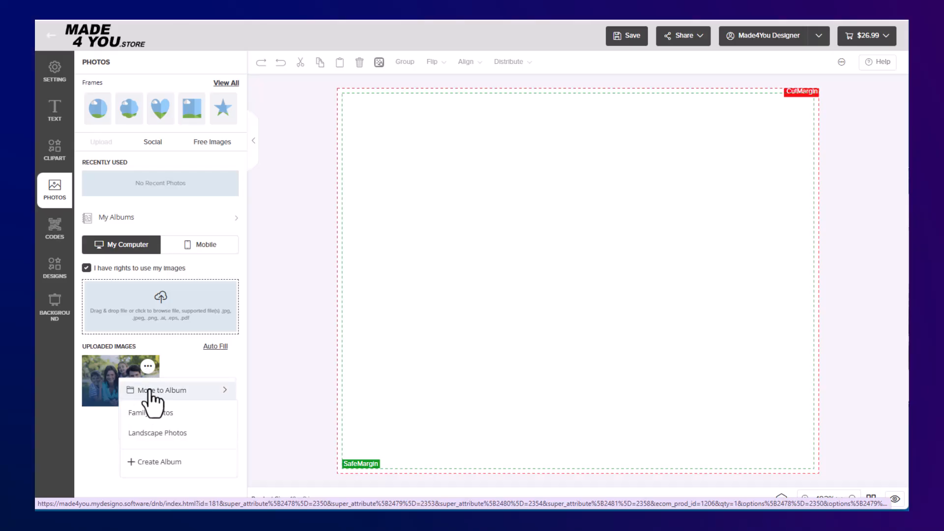
click(153, 414)
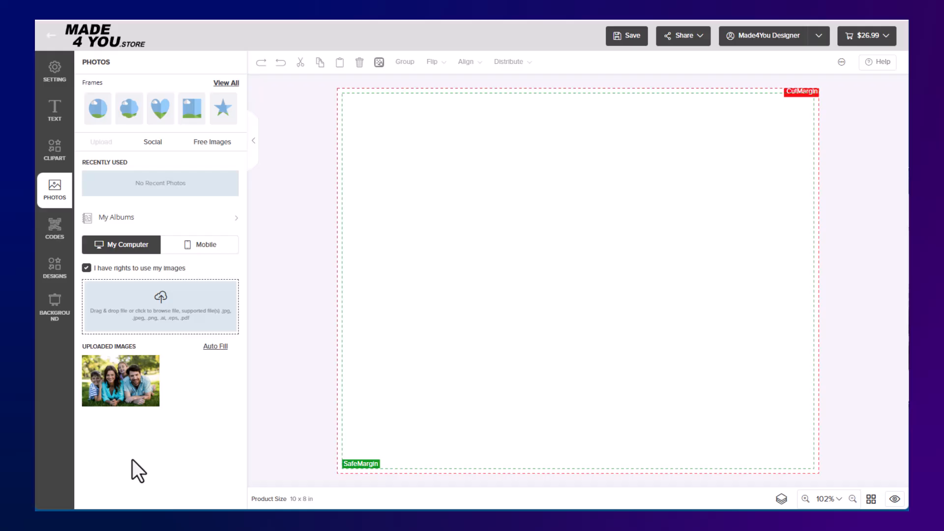
Check the contents of the Family Photos album and return to the uploaded images
click(118, 218)
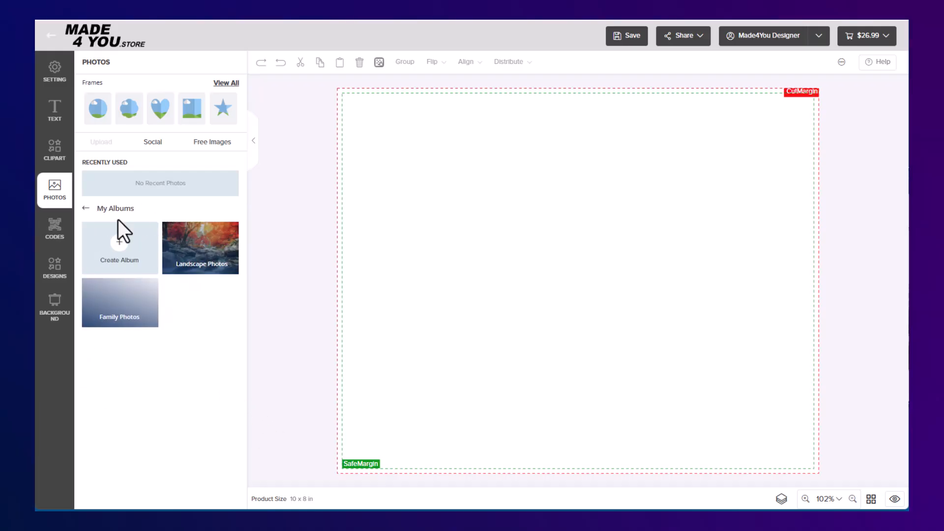
click(114, 304)
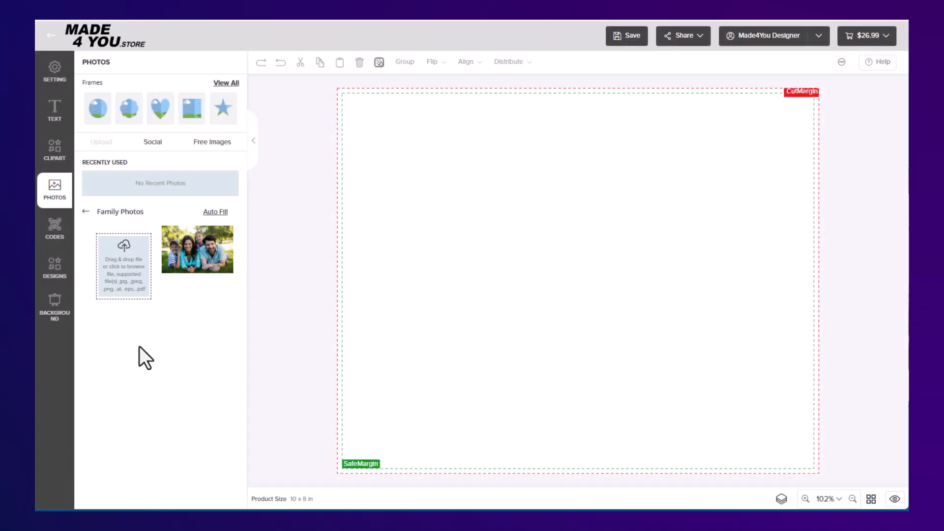
click(100, 213)
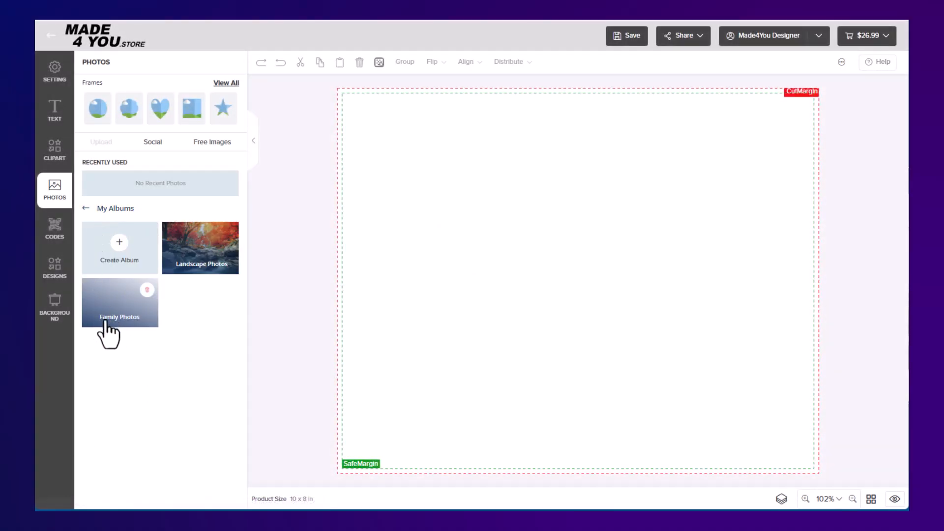
click(99, 210)
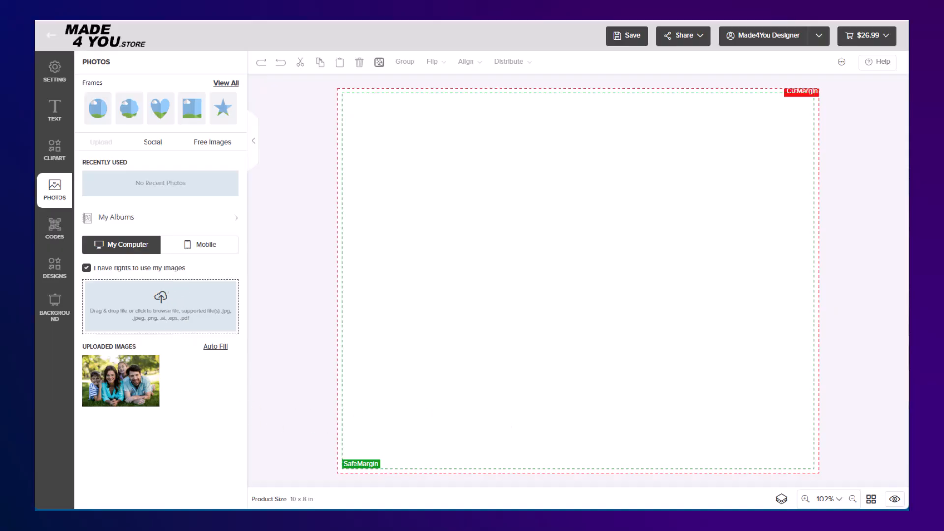
Switch to File Explorer and upload AdobeStock_291891814.jpeg from the Photography folder by dropping it into the upload area
key(alt+Tab)
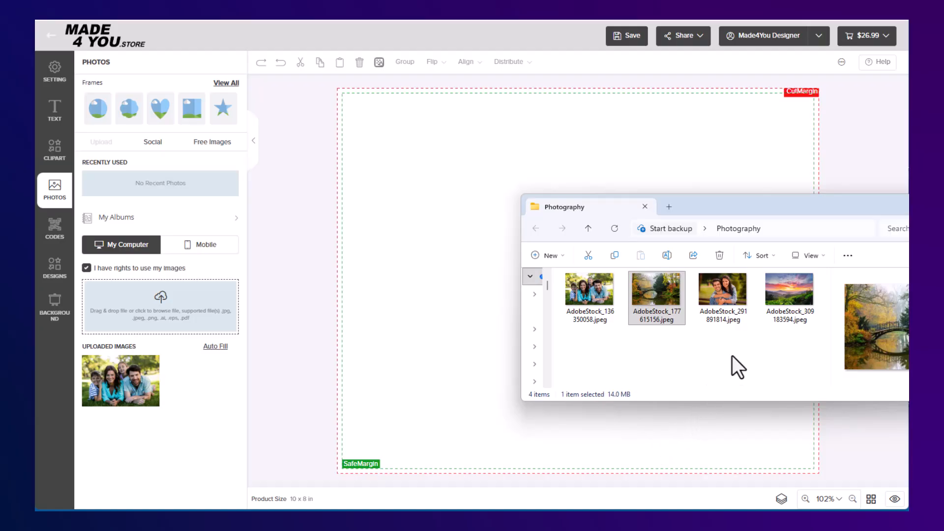
click(722, 290)
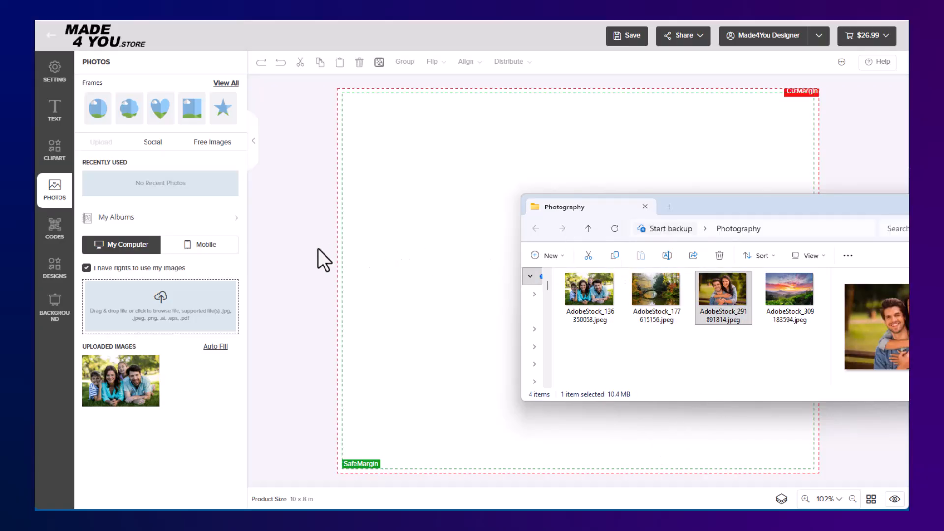
drag(318, 249, 169, 315)
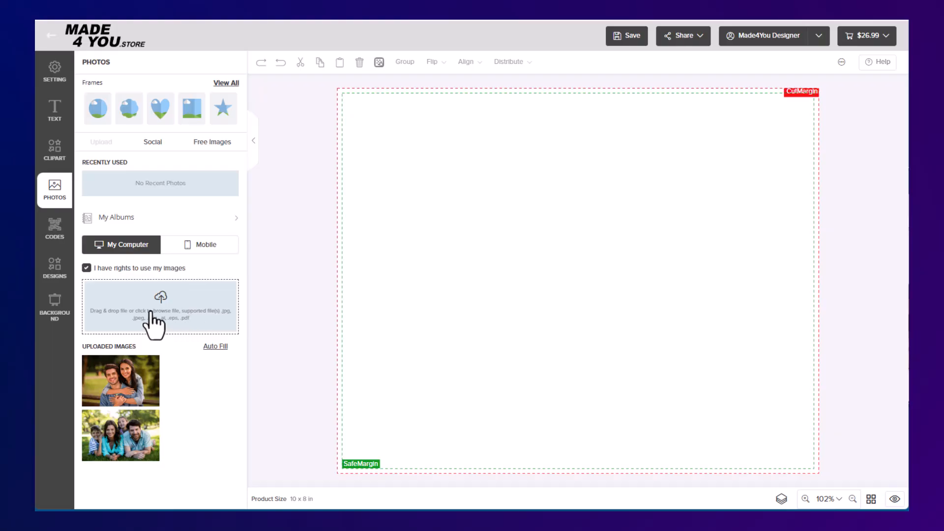
Place the couple photo on the canvas and move its uploaded image to the Family Photos album
click(113, 386)
click(148, 374)
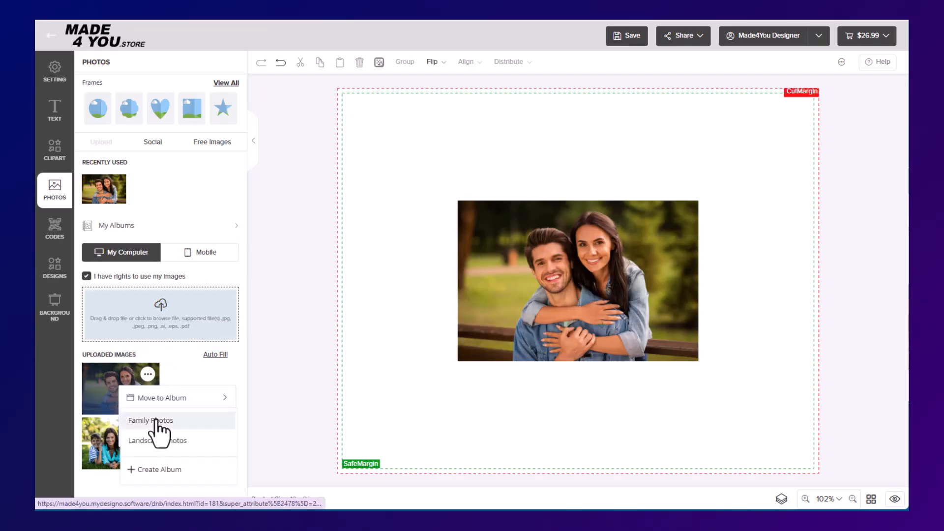
click(156, 421)
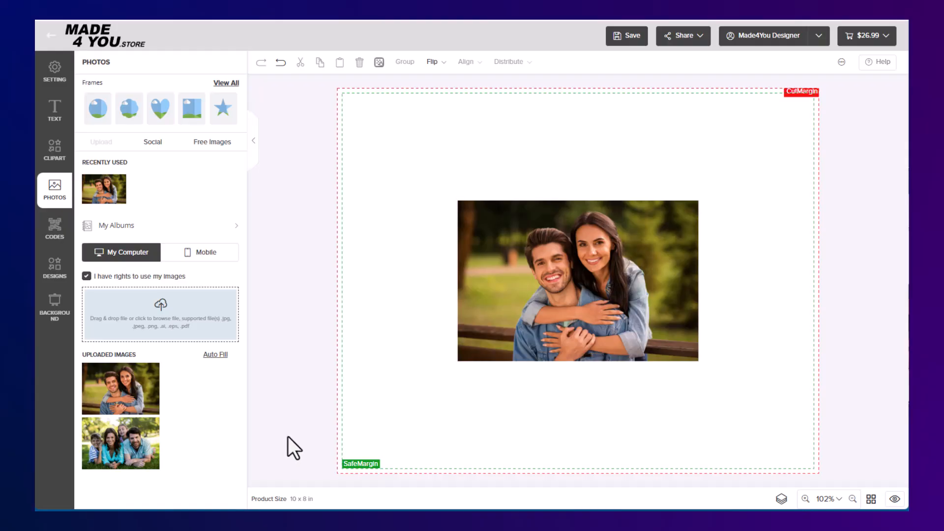
Delete the couple photo from the canvas and confirm the removal
mouse_move(120, 388)
click(587, 279)
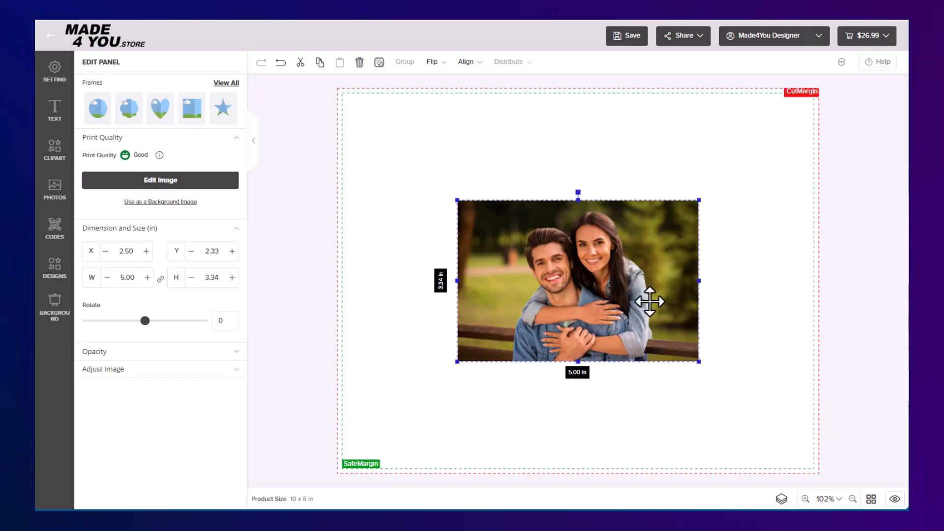
key(Delete)
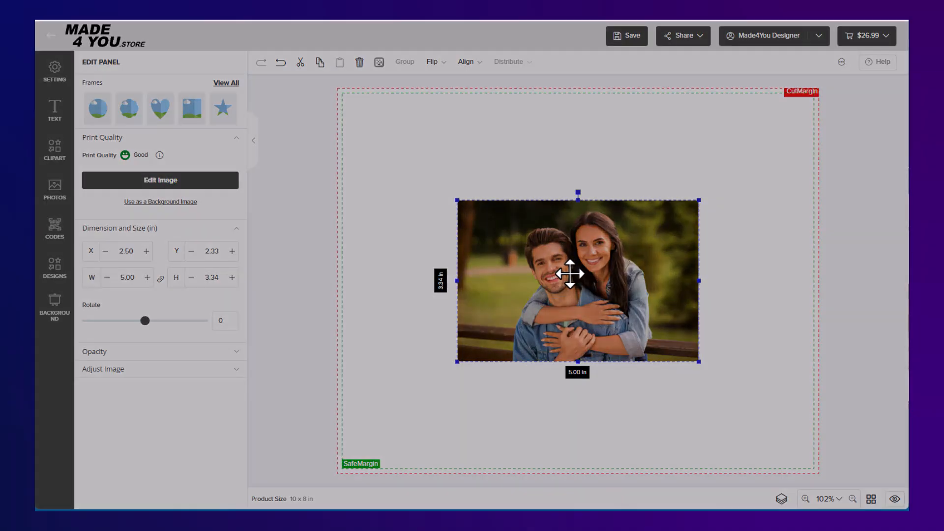
click(512, 301)
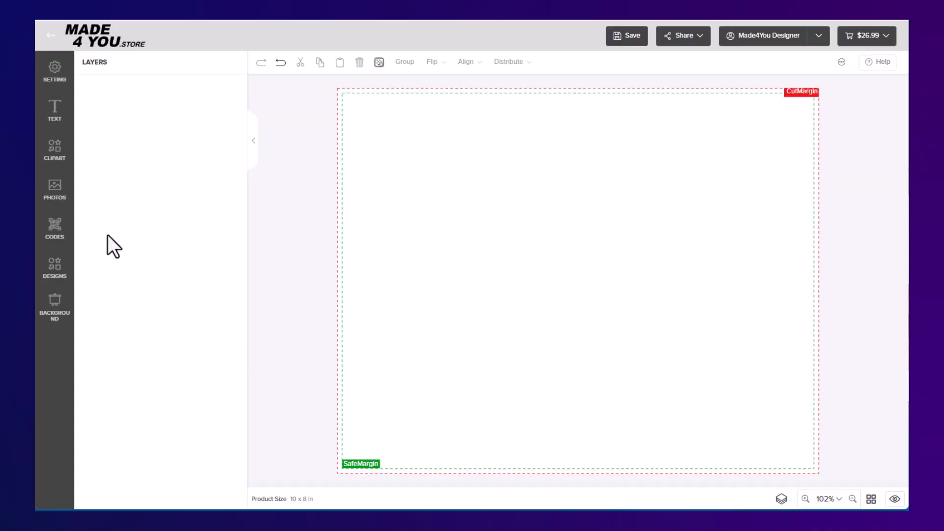
Return to the photo library and place the uploaded family picture on the canvas
click(55, 200)
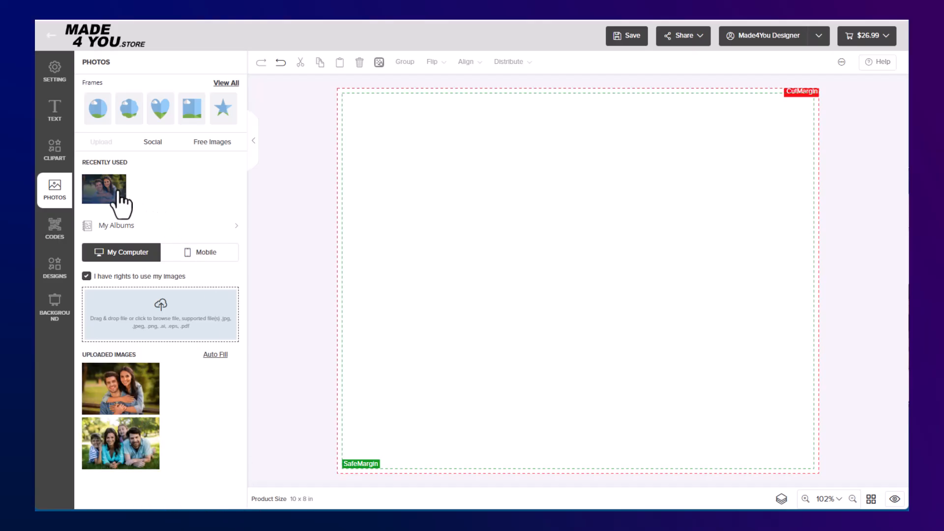
mouse_move(154, 440)
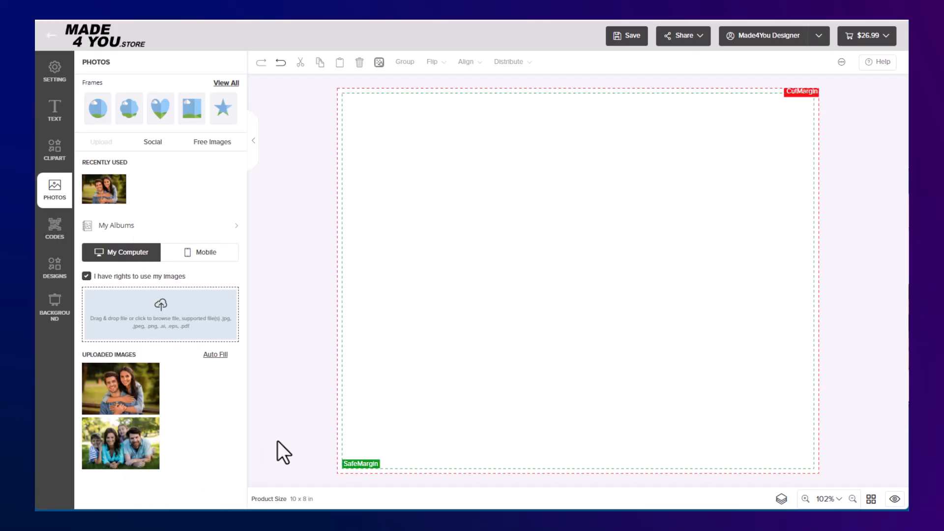
mouse_move(111, 465)
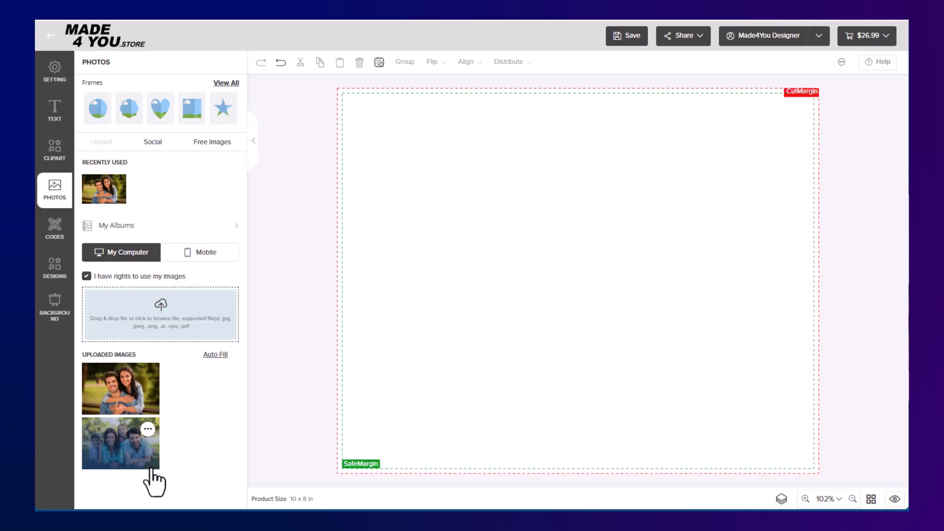
drag(112, 435, 525, 352)
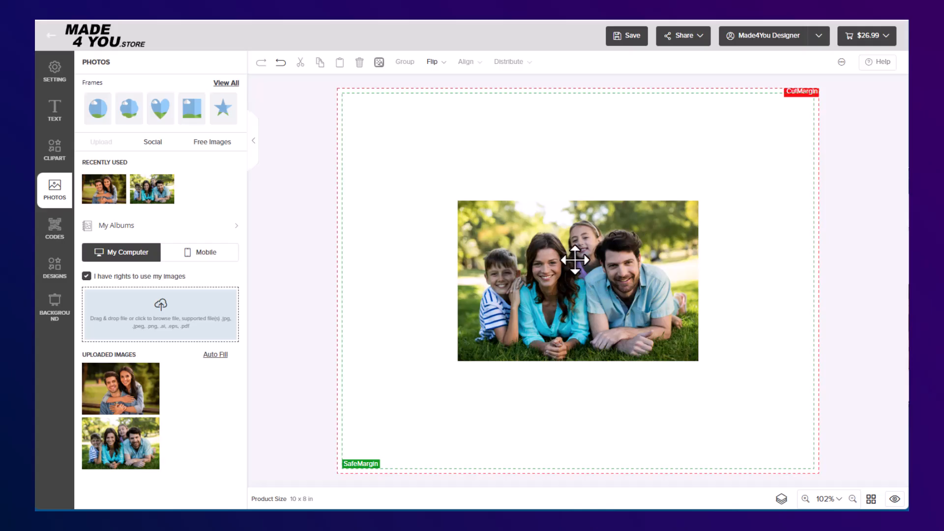
Move the family picture to the canvas's upper-left corner, then enlarge, stretch and reposition it to cover the whole 10 x 8 in canvas
click(576, 260)
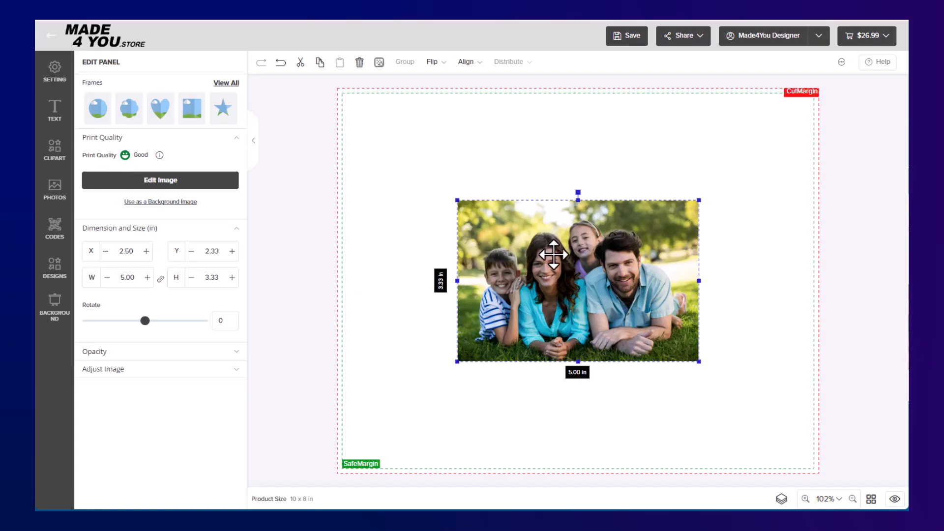
drag(546, 254, 435, 141)
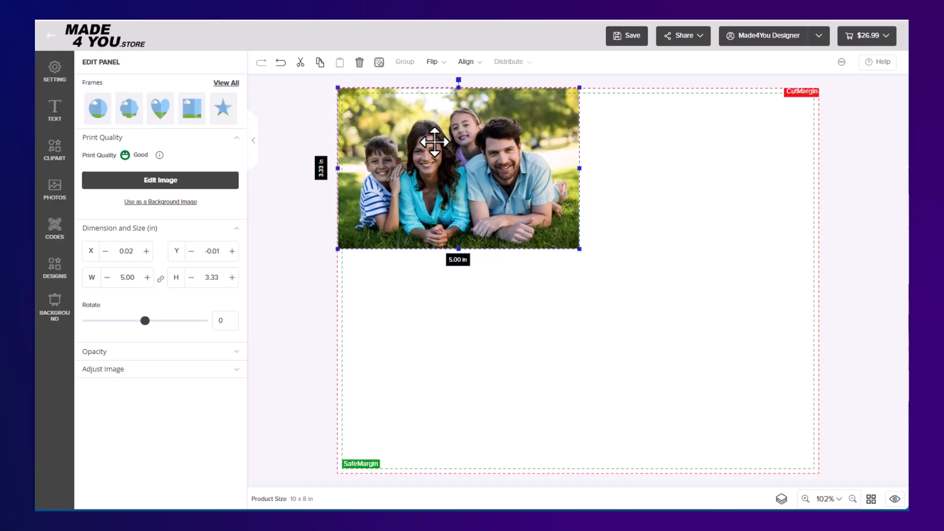
drag(581, 252, 861, 474)
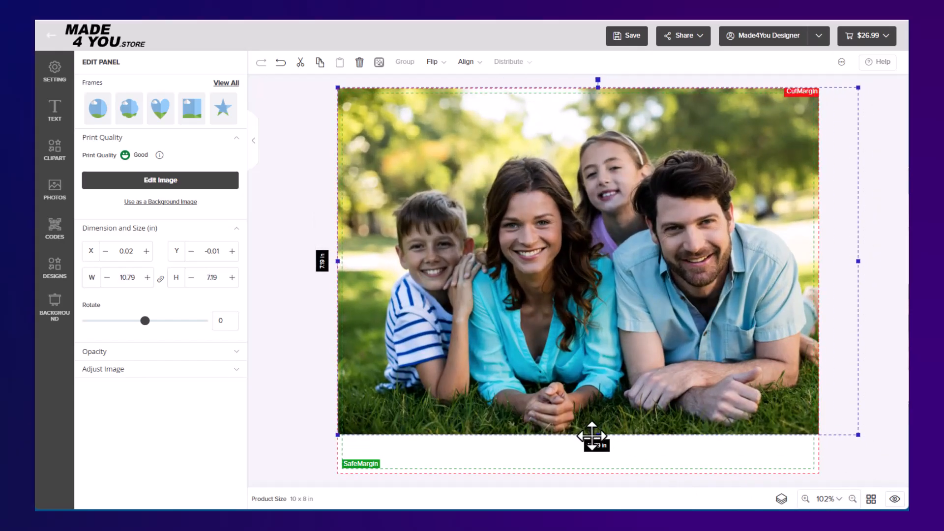
drag(599, 436, 613, 475)
drag(580, 338, 546, 346)
click(312, 286)
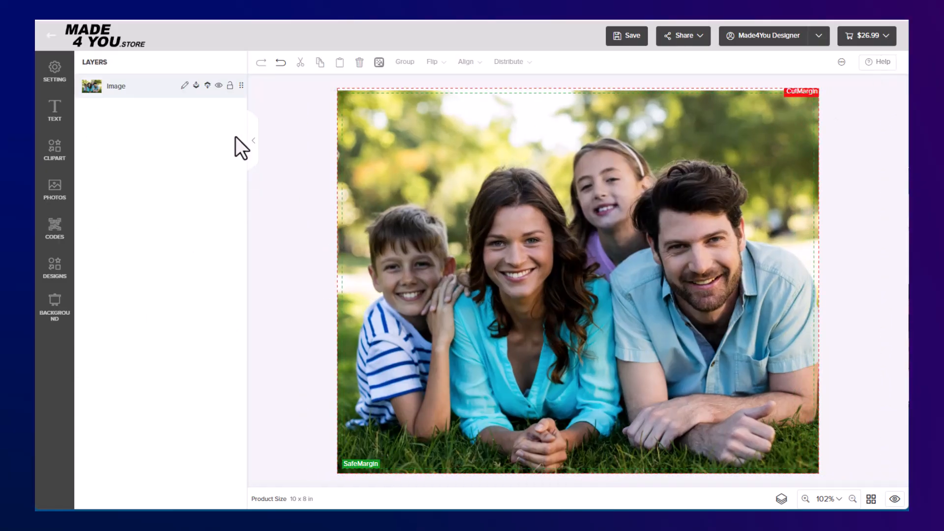
Return to the photo library and bring up the options control of the uploaded family picture
click(53, 196)
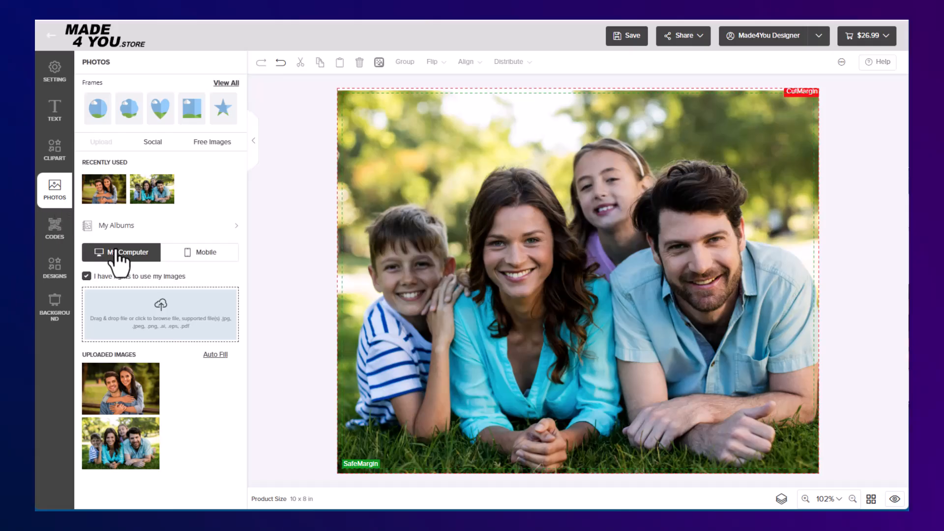
mouse_move(149, 439)
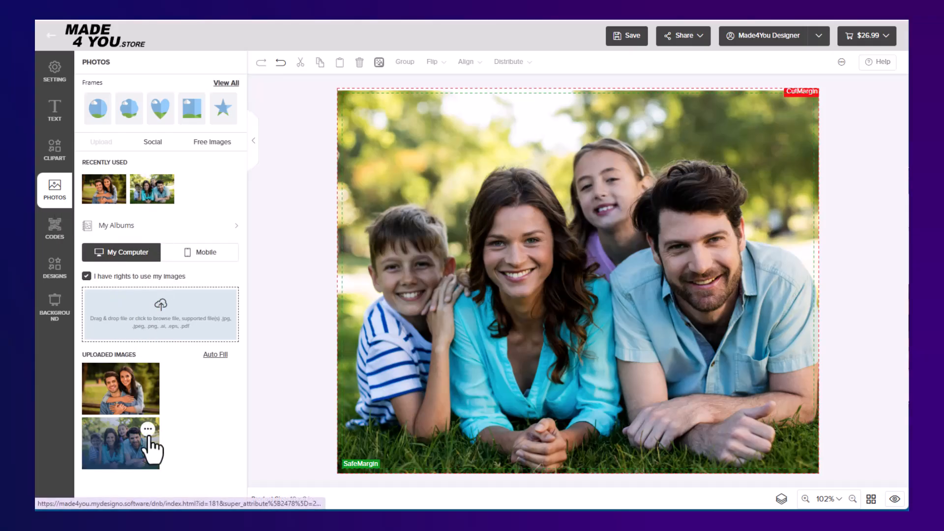